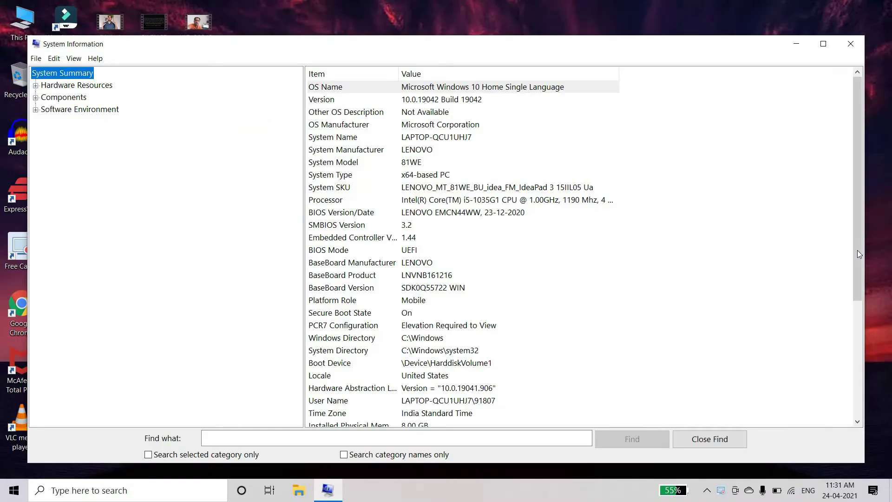
Step: Review the System Summary details in System Information and close the window
{"action": "left_click_drag", "start_coordinate": [857, 253], "coordinate": [423, 332]}
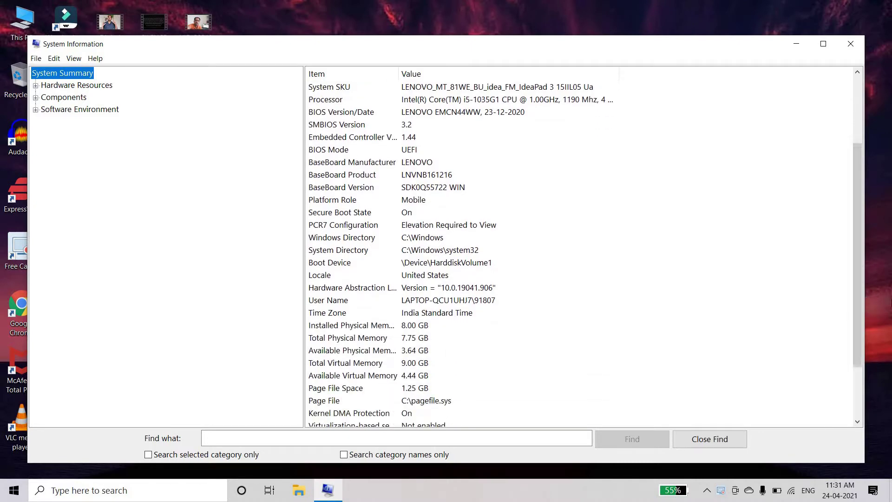
{"action": "left_click_drag", "start_coordinate": [859, 355], "coordinate": [725, 118]}
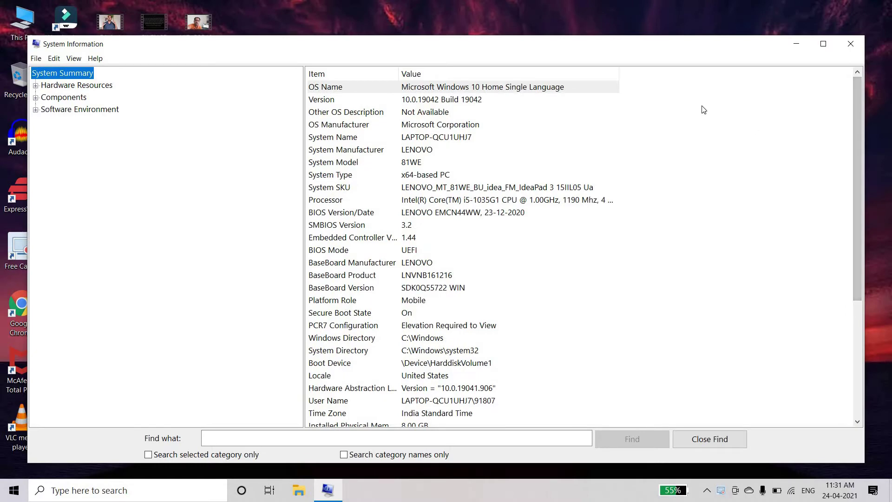
{"action": "left_click", "coordinate": [850, 44]}
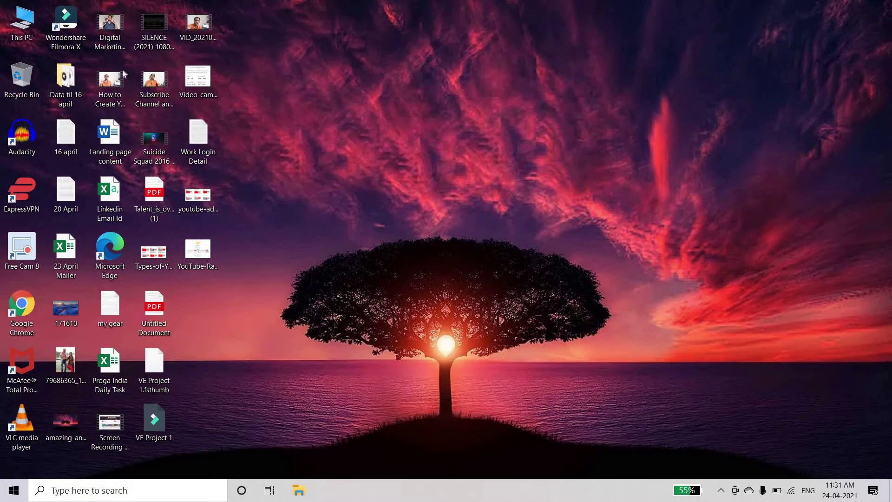
Step: Launch Wondershare Filmora, create a new 16:9 (Widescreen) project and dismiss the Message Center
{"action": "double_click", "coordinate": [77, 21]}
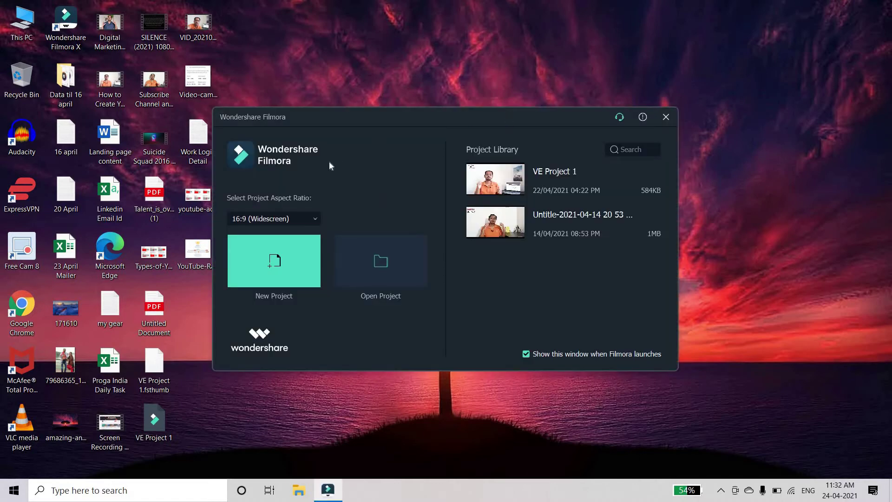
{"action": "left_click", "coordinate": [287, 261]}
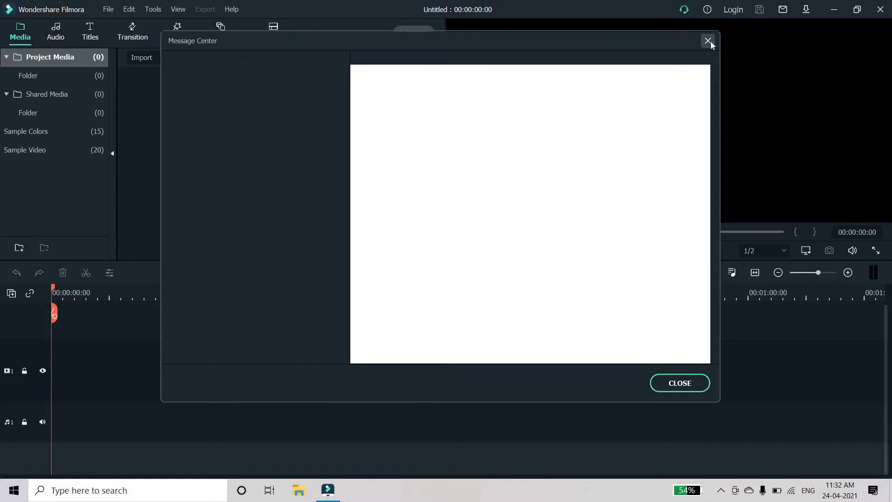
{"action": "left_click", "coordinate": [708, 41]}
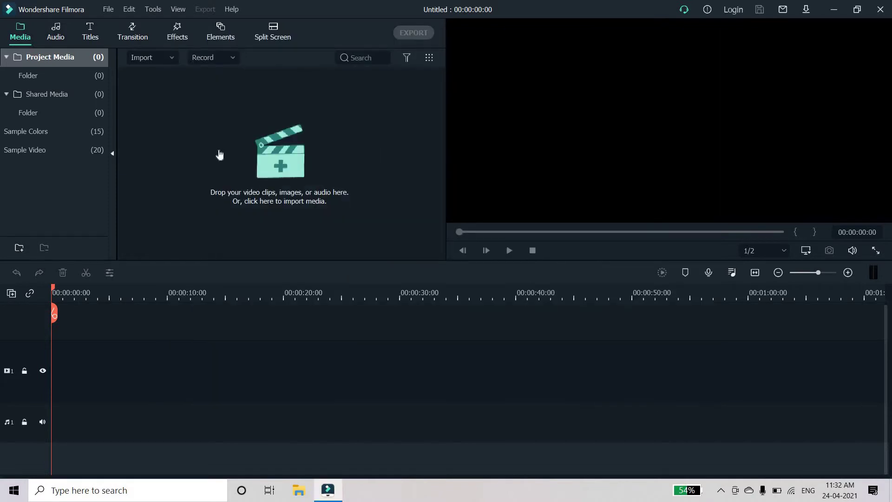
Step: Import the video "How to Create Youtube Video Ads" from the Desktop into the project media
{"action": "left_click", "coordinate": [152, 57]}
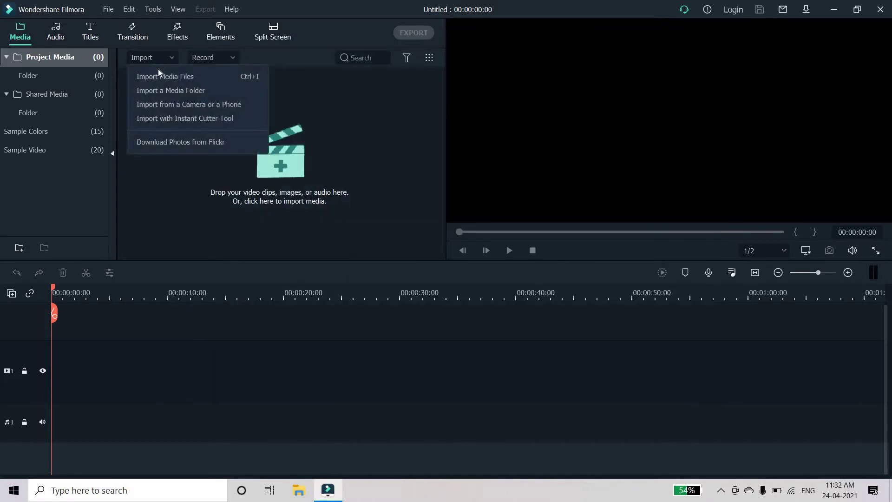
{"action": "left_click", "coordinate": [159, 77]}
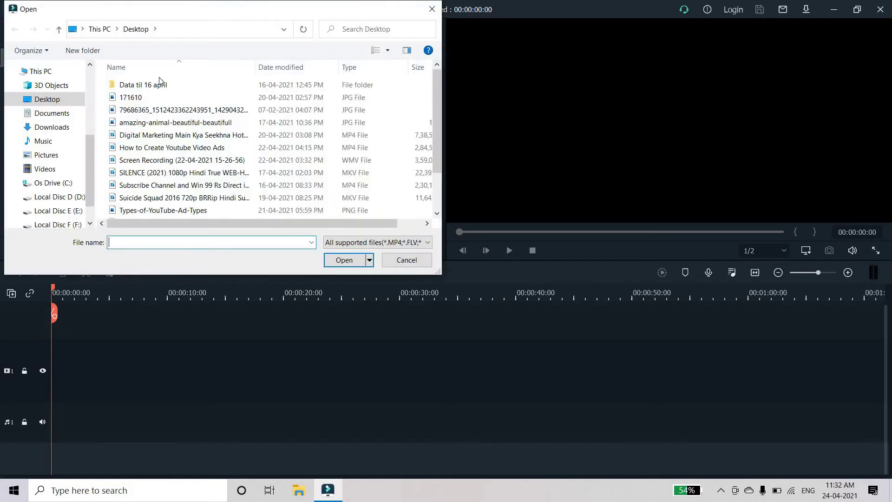
{"action": "left_click", "coordinate": [65, 100]}
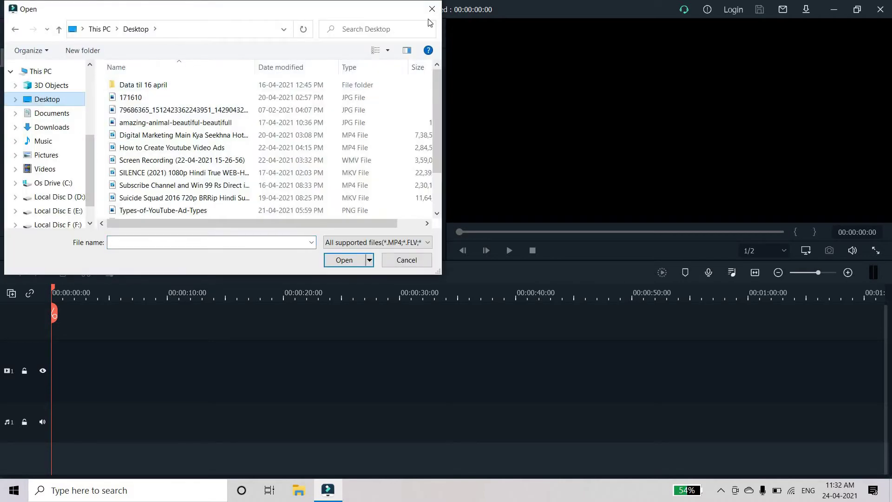
{"action": "left_click_drag", "start_coordinate": [435, 79], "coordinate": [454, 138]}
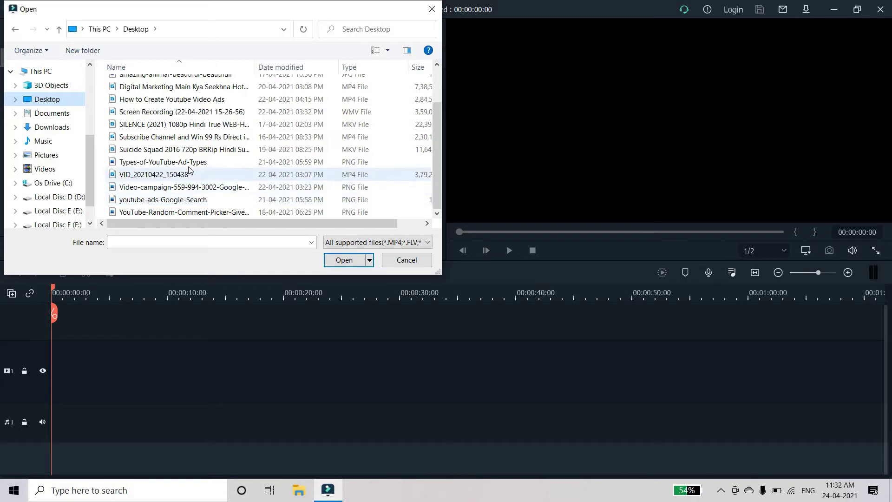
{"action": "left_click", "coordinate": [198, 100]}
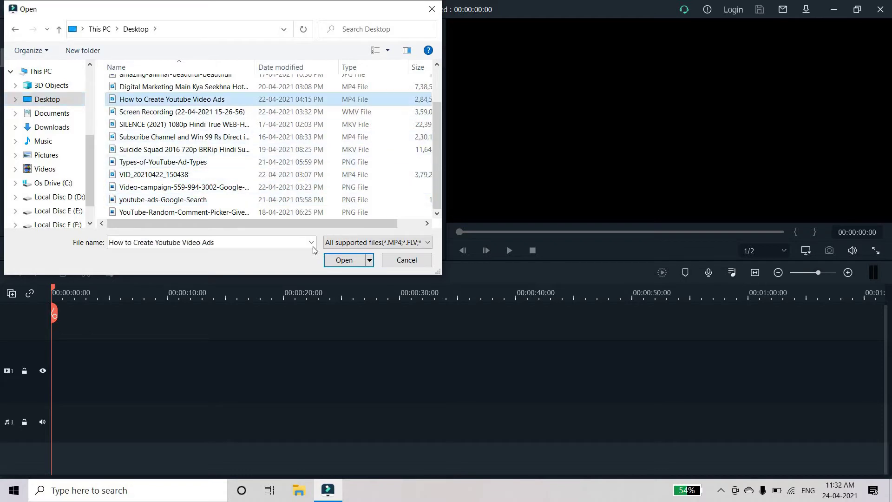
{"action": "left_click", "coordinate": [344, 260]}
Step: Place the imported video at the start of the timeline and match the project settings to the media, 1920 x 1080 24fps
{"action": "left_click_drag", "start_coordinate": [190, 114], "coordinate": [62, 313]}
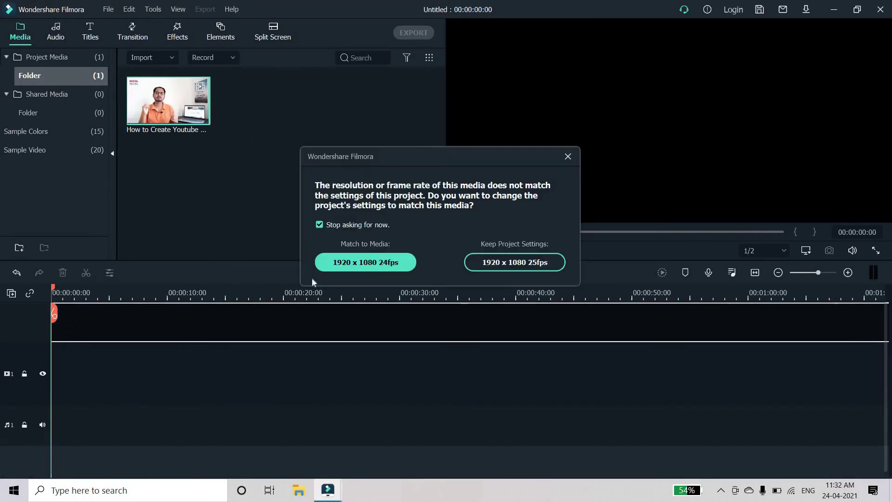
{"action": "left_click", "coordinate": [332, 268]}
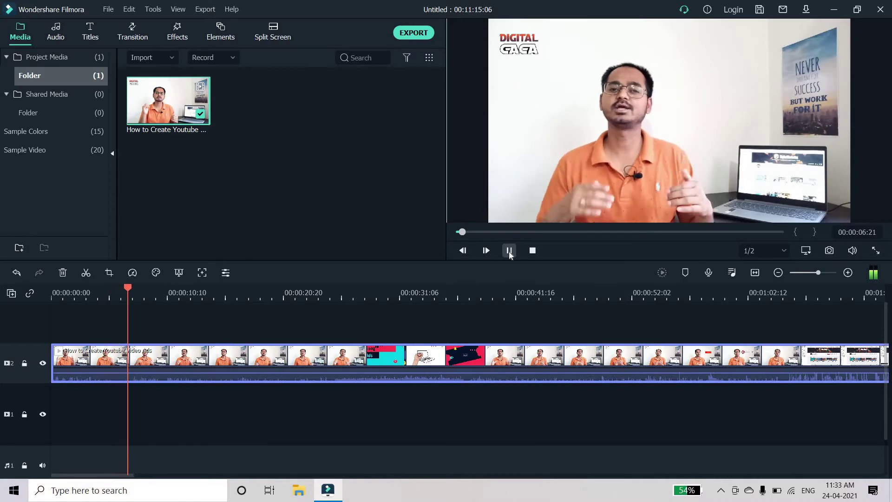
Step: Stop playback at 00:00:08:09 and split the main video clip at that point
{"action": "left_click", "coordinate": [509, 251]}
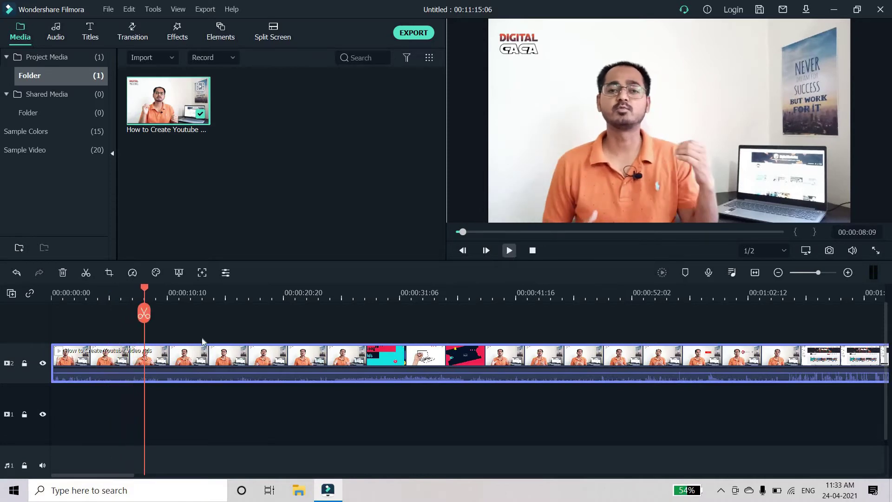
{"action": "left_click", "coordinate": [142, 315]}
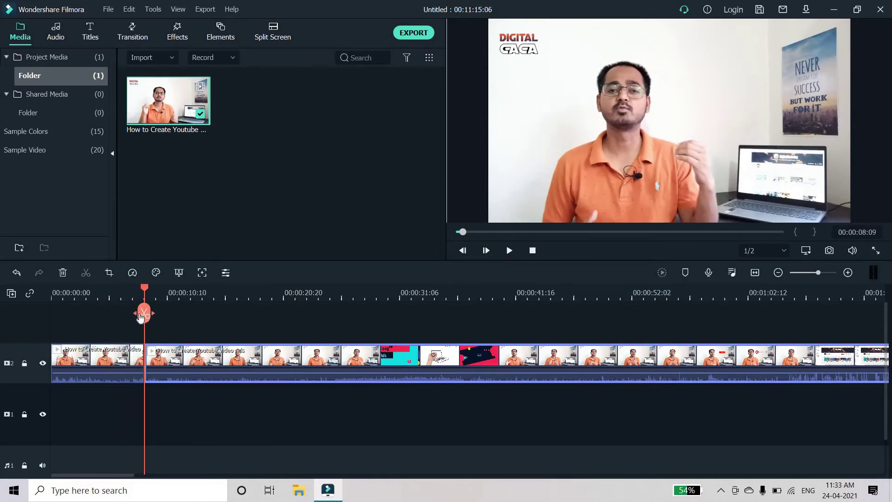
{"action": "left_click", "coordinate": [223, 330]}
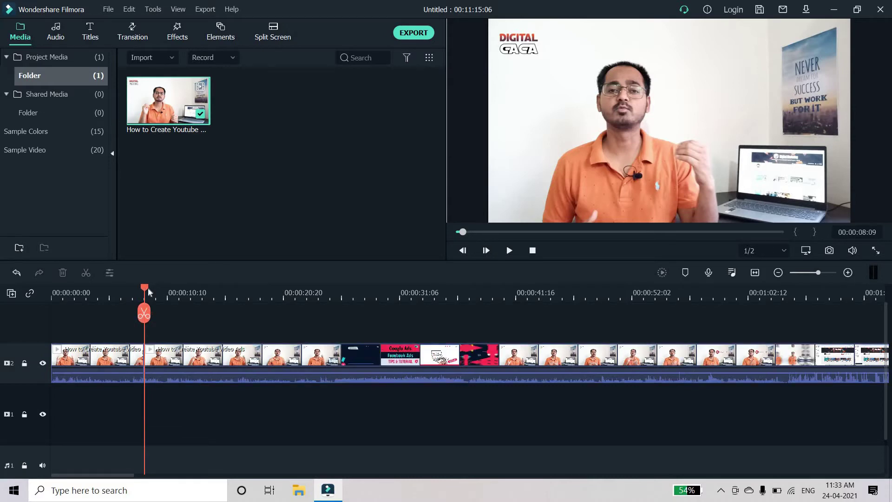
Step: Import "Subscribe - 29881" from the Digital Caca Channel Data folder on drive D and place it above the main video at 00:00:17:14
{"action": "left_click", "coordinate": [247, 324]}
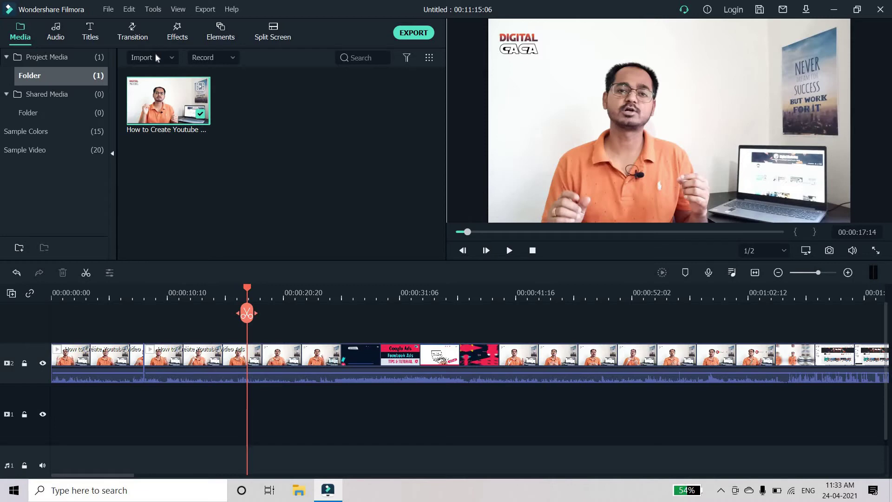
{"action": "mouse_move", "coordinate": [156, 54]}
{"action": "left_click", "coordinate": [163, 73]}
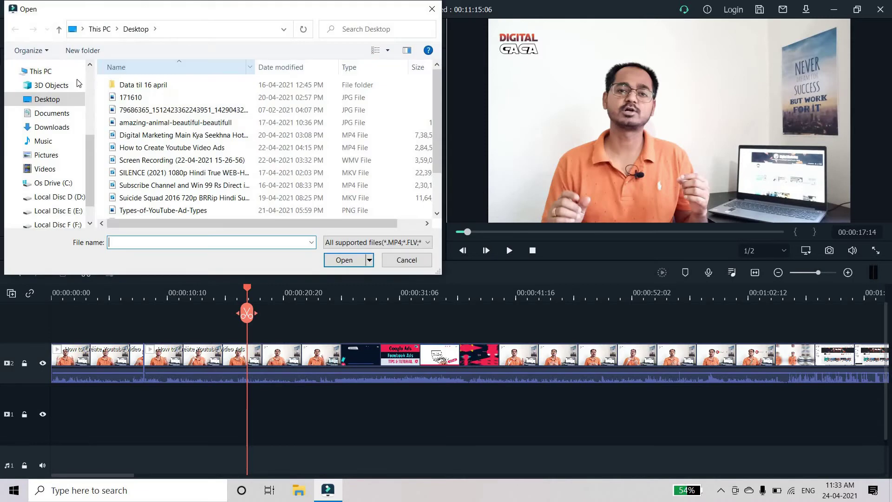
{"action": "left_click", "coordinate": [123, 98]}
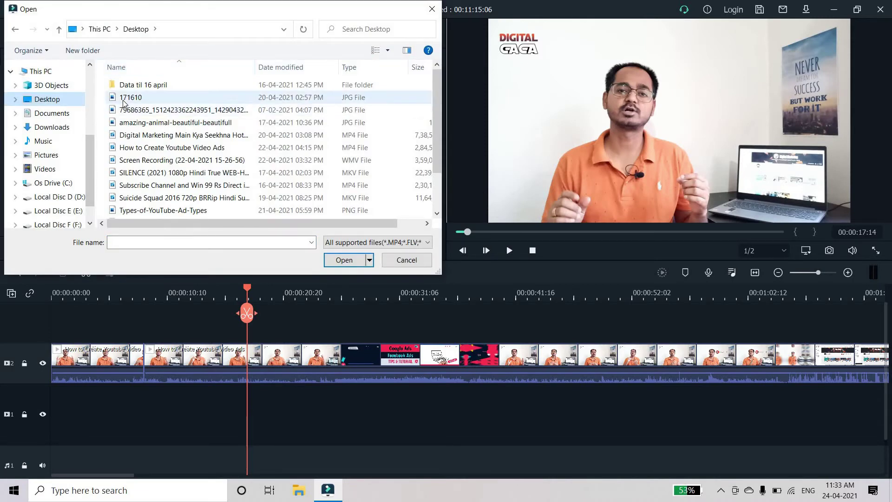
{"action": "left_click", "coordinate": [54, 197]}
{"action": "double_click", "coordinate": [128, 88]}
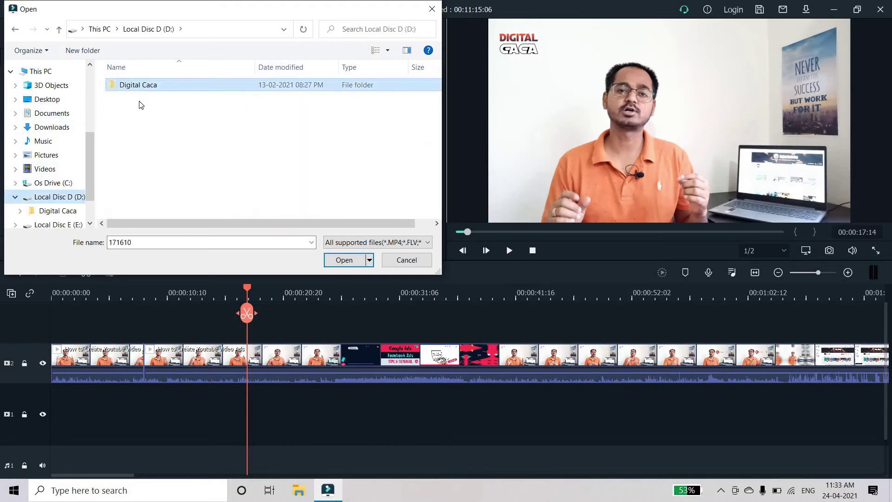
{"action": "double_click", "coordinate": [142, 99]}
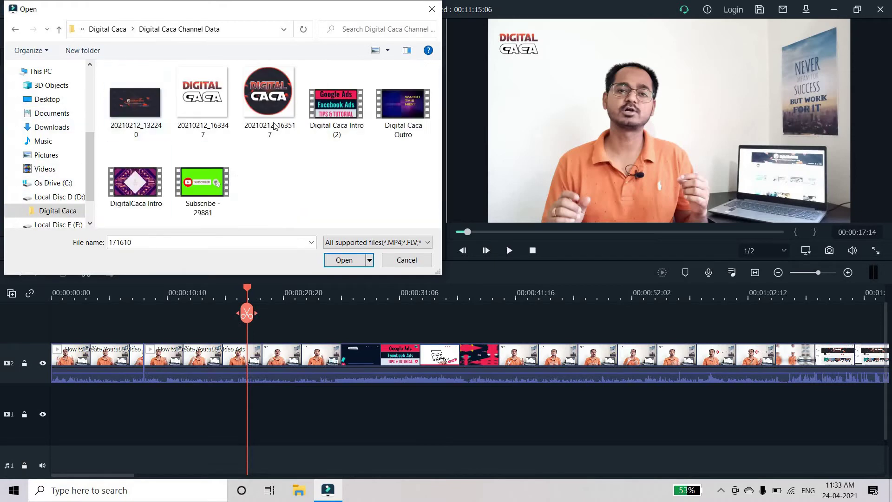
{"action": "left_click", "coordinate": [215, 174]}
{"action": "left_click", "coordinate": [344, 260]}
{"action": "left_click_drag", "start_coordinate": [284, 98], "coordinate": [301, 354]}
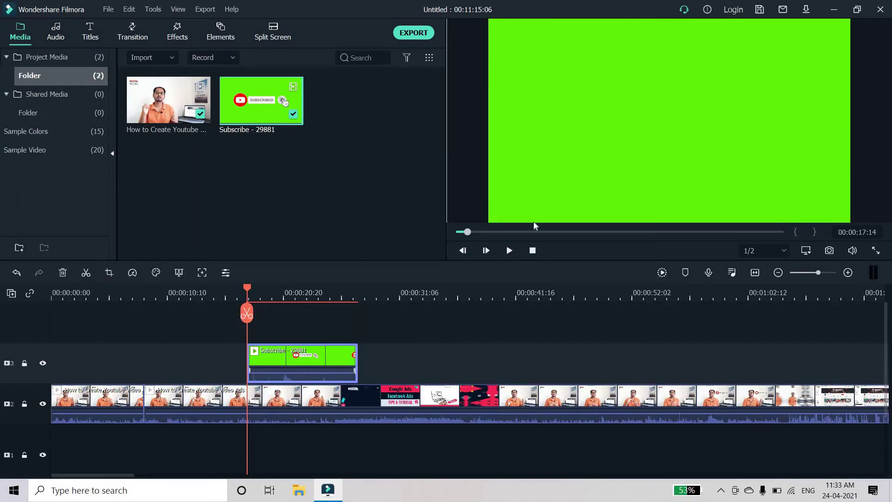
Step: Shrink the green Subscribe overlay to roughly a third of the frame width and position it at the lower centre of the picture
{"action": "left_click", "coordinate": [547, 201]}
{"action": "left_click_drag", "start_coordinate": [489, 219], "coordinate": [719, 92]}
{"action": "left_click_drag", "start_coordinate": [647, 138], "coordinate": [649, 179]}
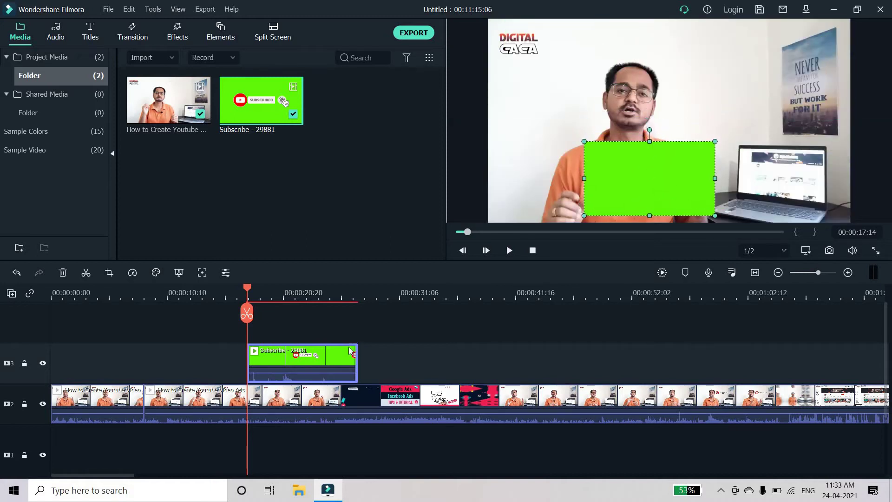
Step: Apply the Green Screen chroma key to the Subscribe clip to remove its green background
{"action": "right_click", "coordinate": [325, 359]}
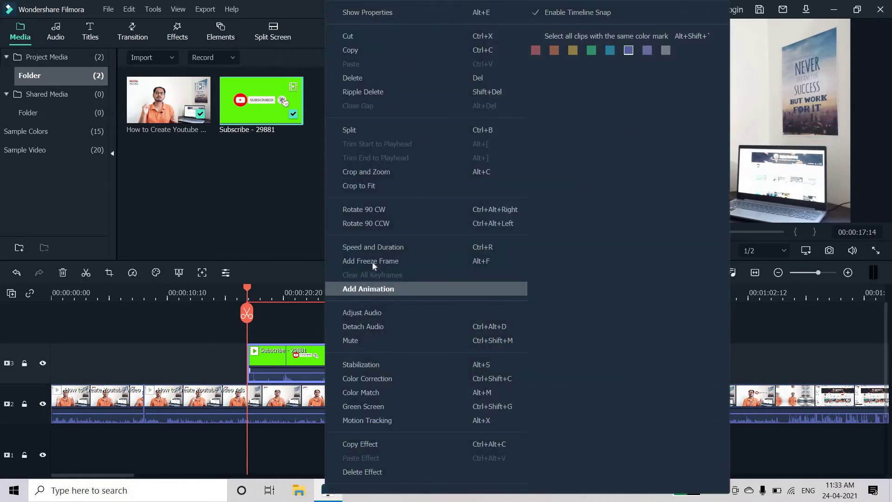
{"action": "left_click", "coordinate": [367, 405]}
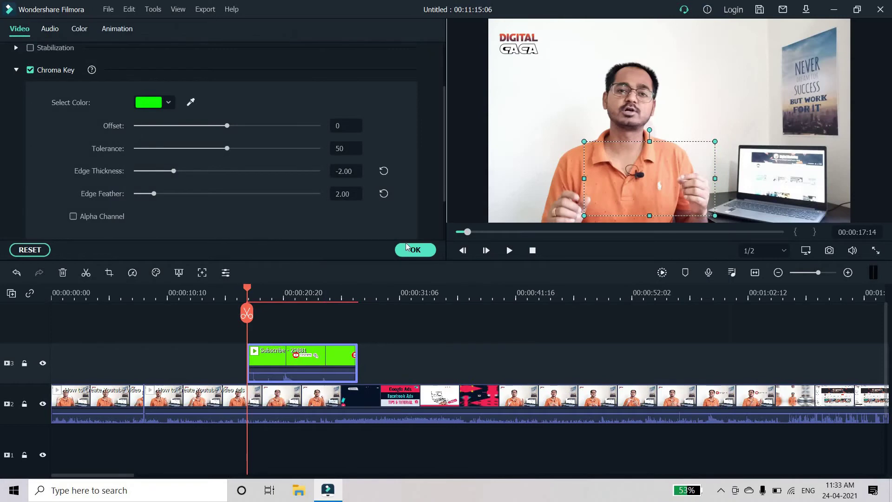
{"action": "left_click", "coordinate": [415, 250]}
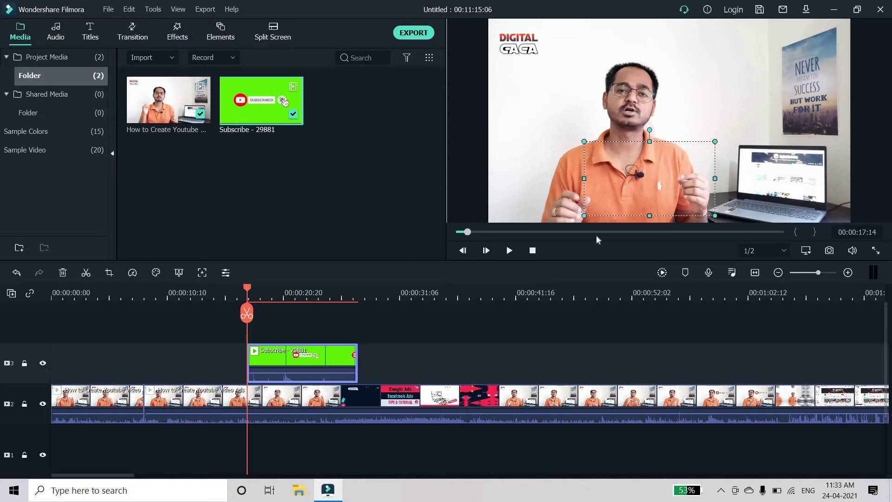
Step: Play back the section with the Subscribe overlay to check the keyed animation over the main video
{"action": "left_click", "coordinate": [510, 251]}
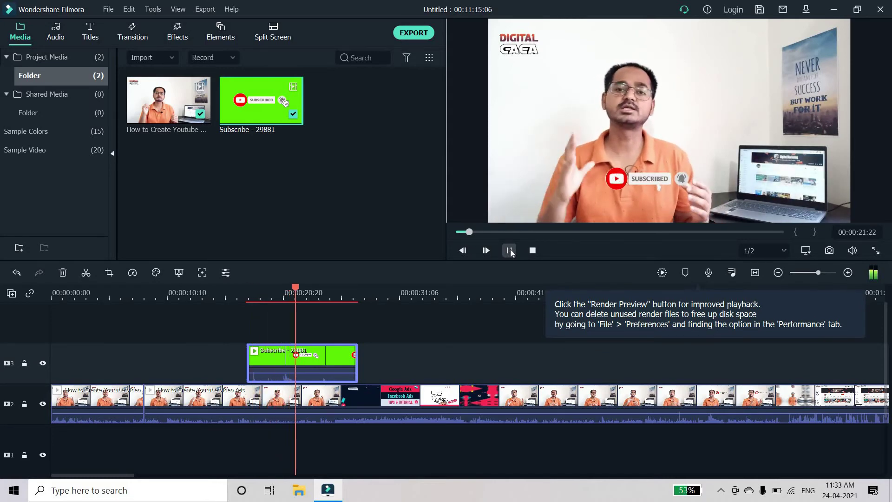
{"action": "left_click", "coordinate": [510, 251]}
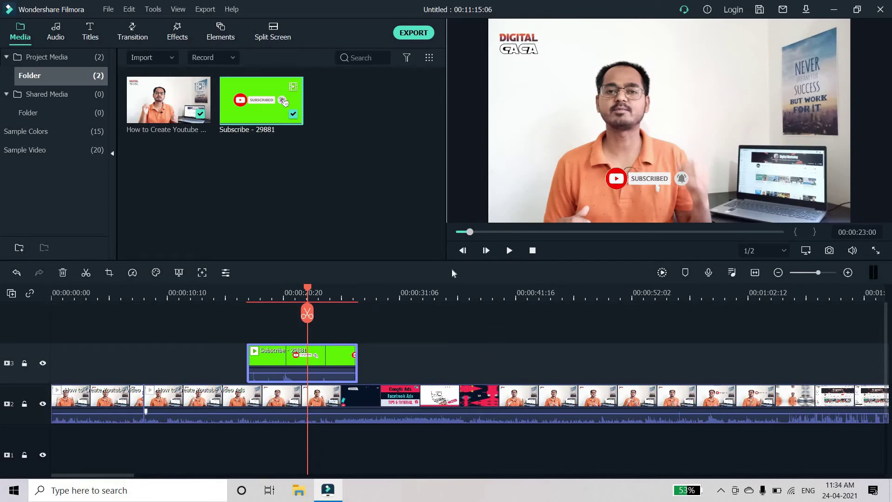
{"action": "left_click", "coordinate": [441, 394]}
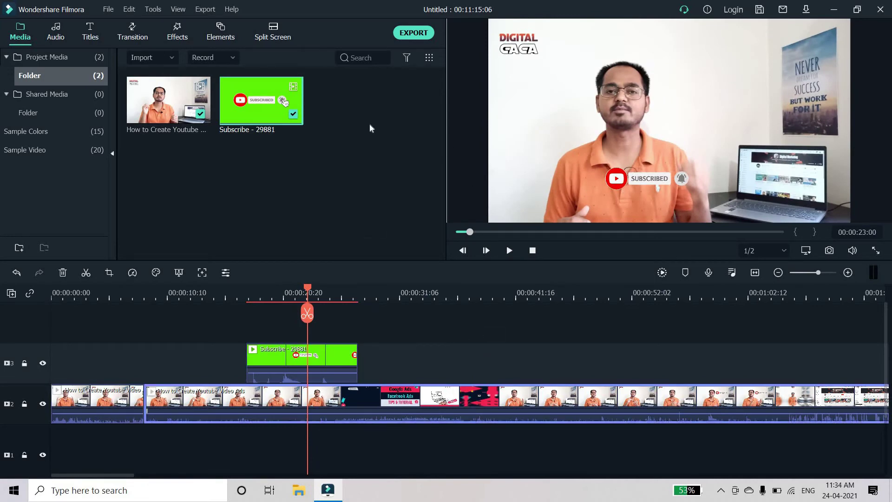
Step: Try to export the project to the Desktop as a local MP4 file named "test"
{"action": "left_click", "coordinate": [415, 33]}
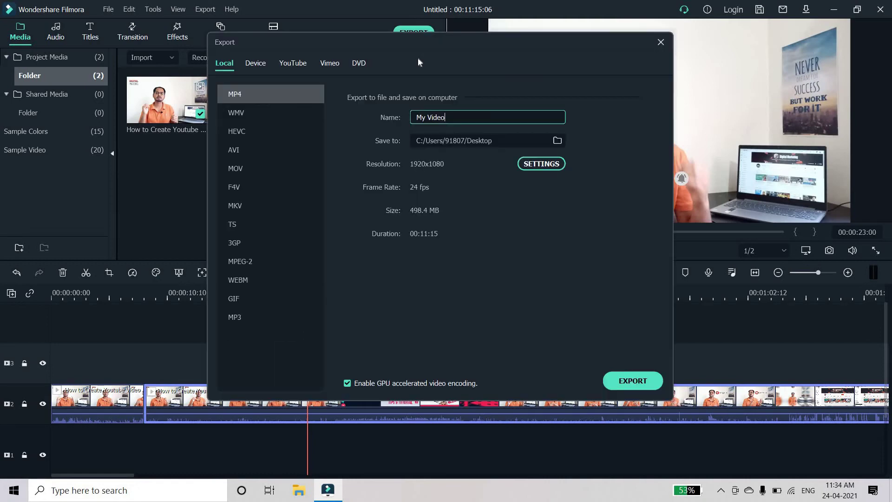
{"action": "triple_click", "coordinate": [444, 118]}
{"action": "type", "text": "test"}
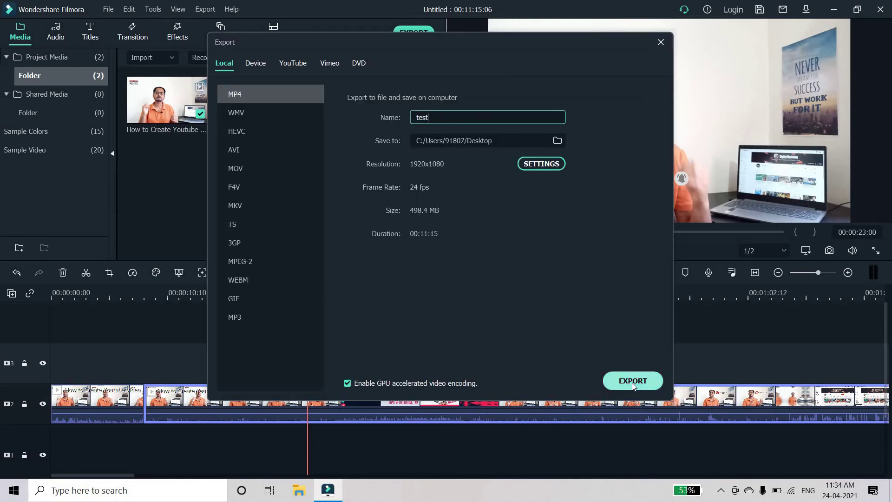
{"action": "left_click", "coordinate": [632, 382]}
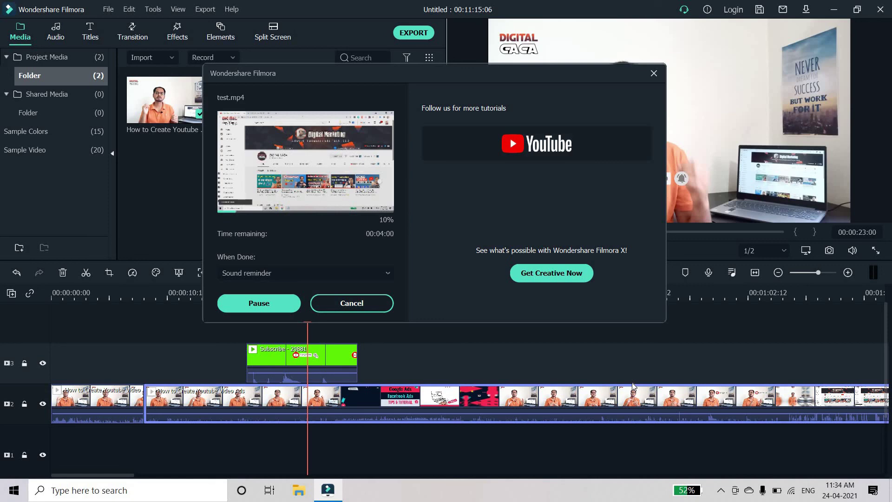
{"action": "key", "text": "Escape"}
{"action": "left_click", "coordinate": [462, 209]}
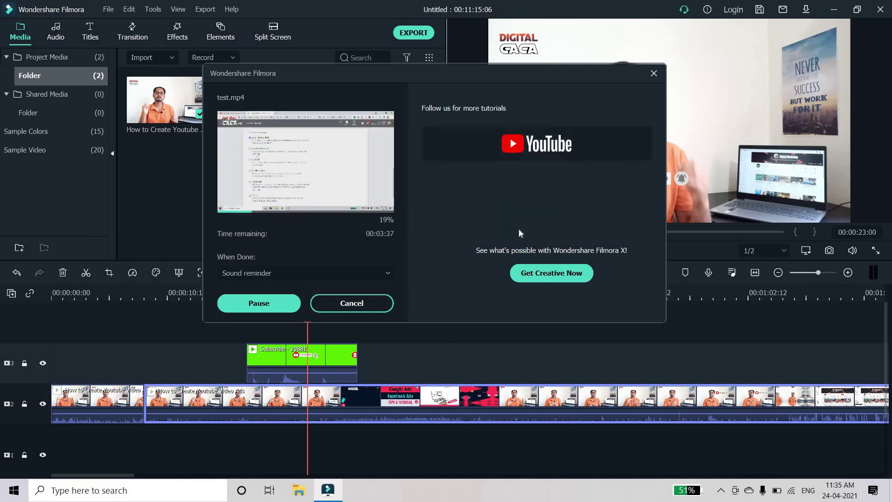
Step: Open the library of included title presets
{"action": "left_click", "coordinate": [90, 37]}
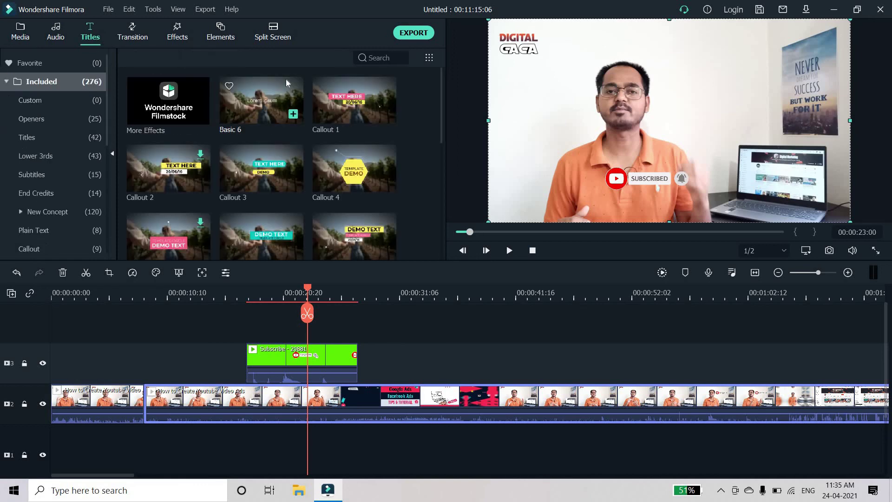